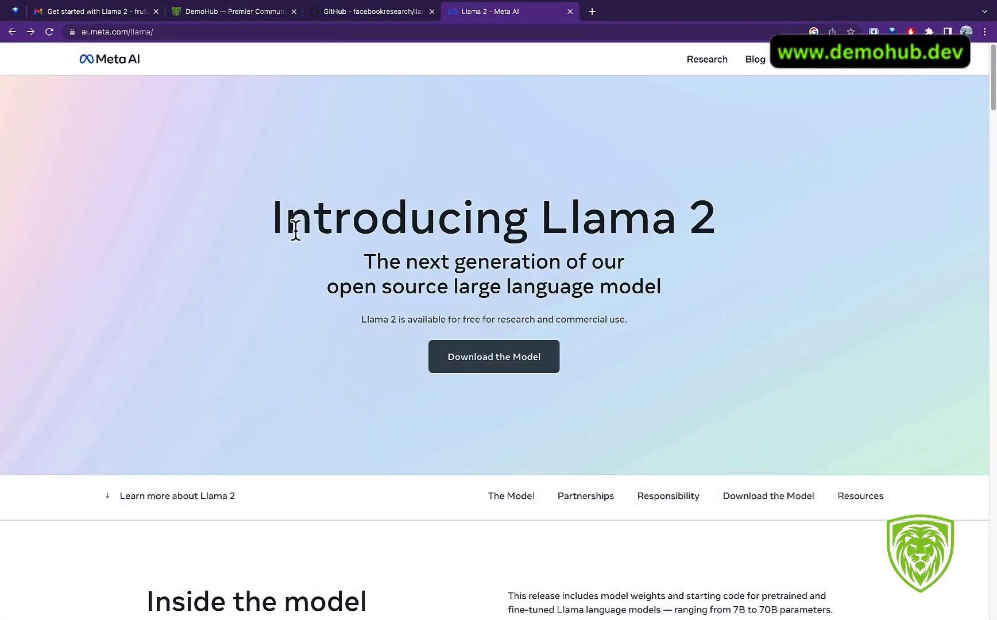
# Step: Highlight 'Llama 2', 'next generation of' and 'large language model' in the Llama 2 page heading
pyautogui.moveTo(545, 216); pyautogui.dragTo(704, 227)
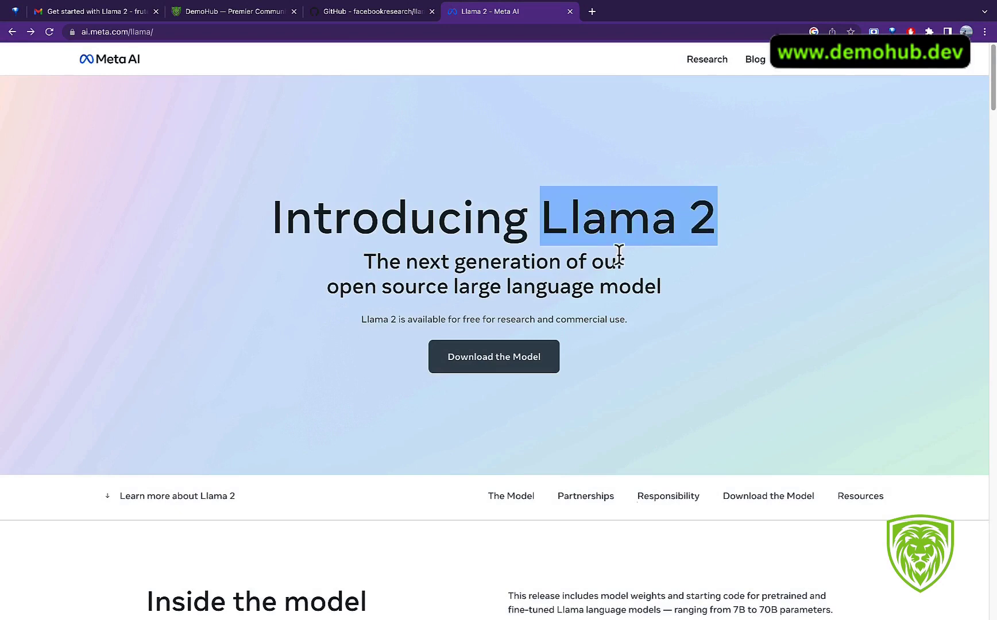
pyautogui.moveTo(402, 263); pyautogui.dragTo(582, 269)
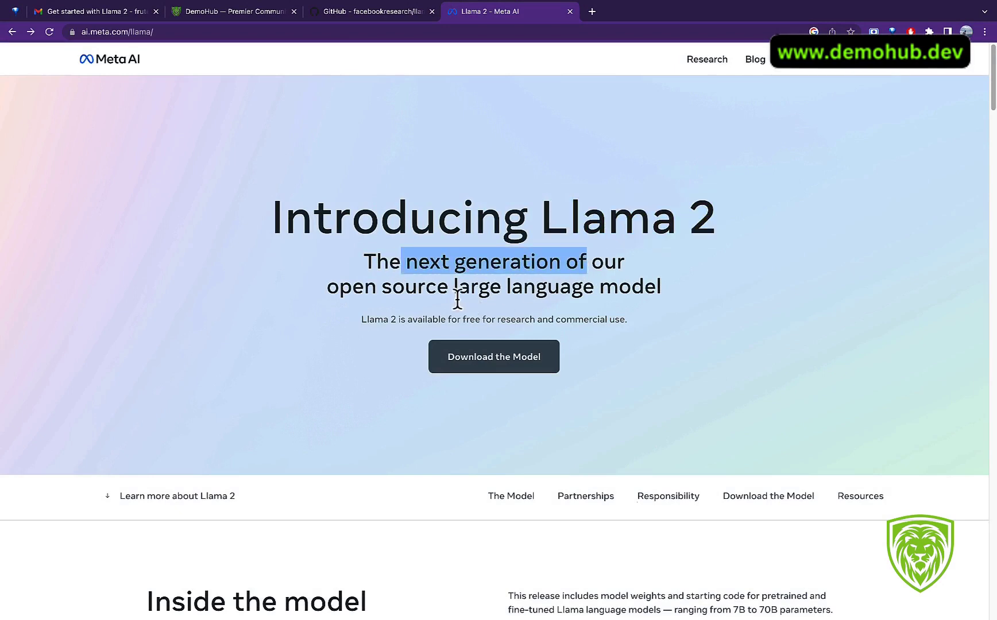
pyautogui.moveTo(454, 287); pyautogui.dragTo(536, 289)
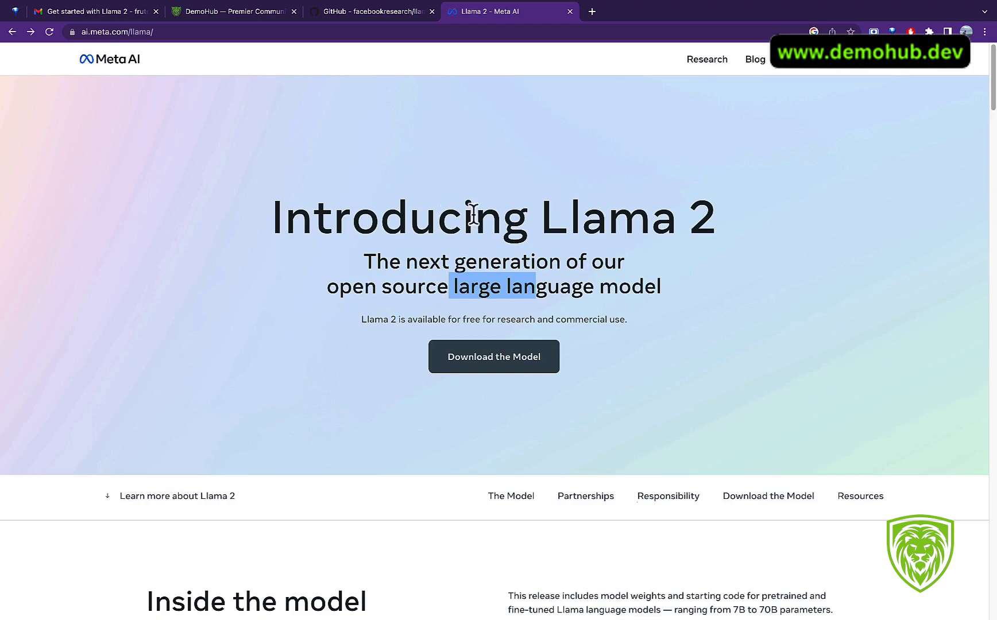
pyautogui.scroll(-4, 589, 251)
pyautogui.scroll(-6, 589, 251)
pyautogui.scroll(-1, 607, 280)
pyautogui.scroll(4, 606, 273)
pyautogui.scroll(2, 605, 263)
pyautogui.scroll(4, 584, 244)
pyautogui.scroll(-2, 560, 241)
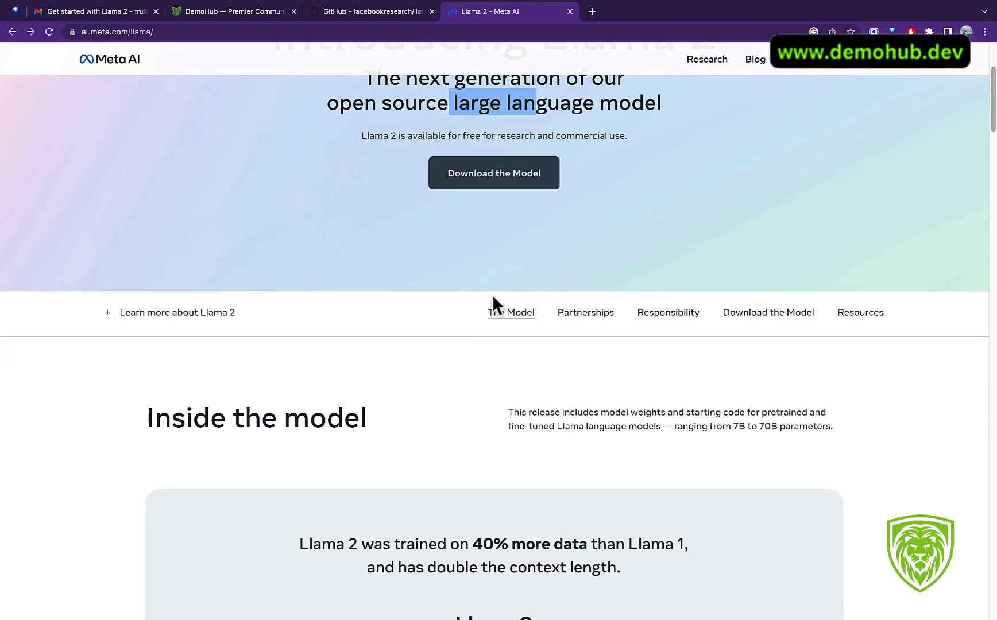
pyautogui.scroll(2, 429, 257)
pyautogui.scroll(-4, 519, 261)
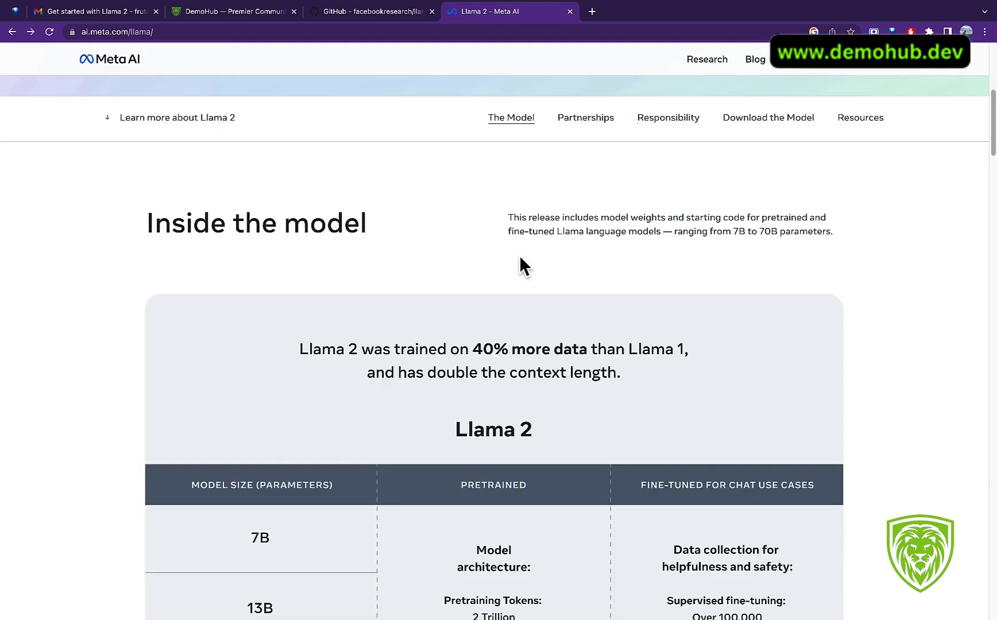
pyautogui.scroll(4, 521, 261)
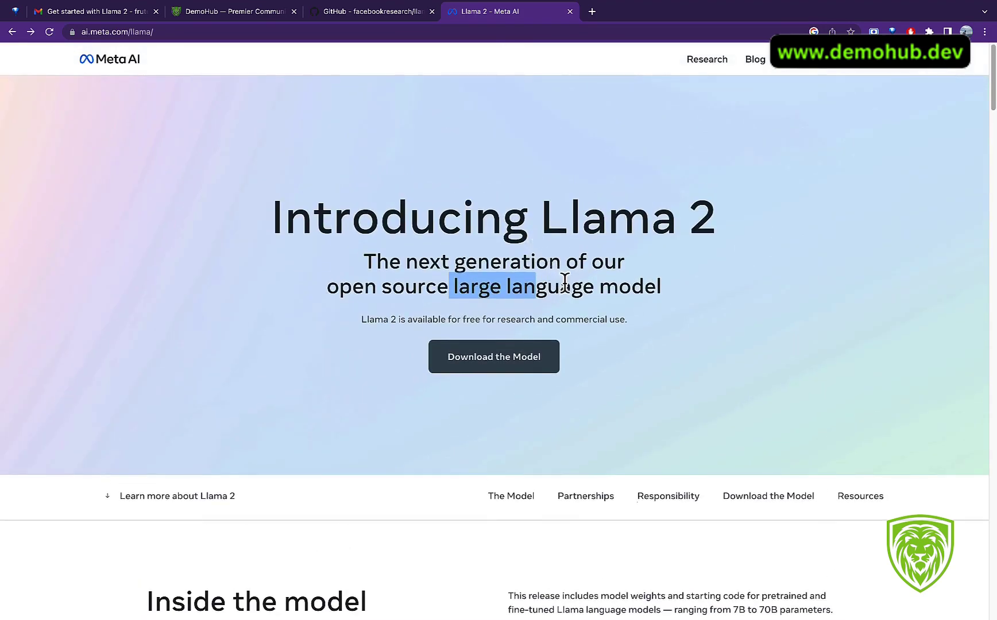
pyautogui.scroll(-1, 567, 283)
pyautogui.scroll(-2, 567, 283)
pyautogui.scroll(-3, 570, 284)
pyautogui.scroll(-4, 572, 283)
pyautogui.scroll(-2, 571, 284)
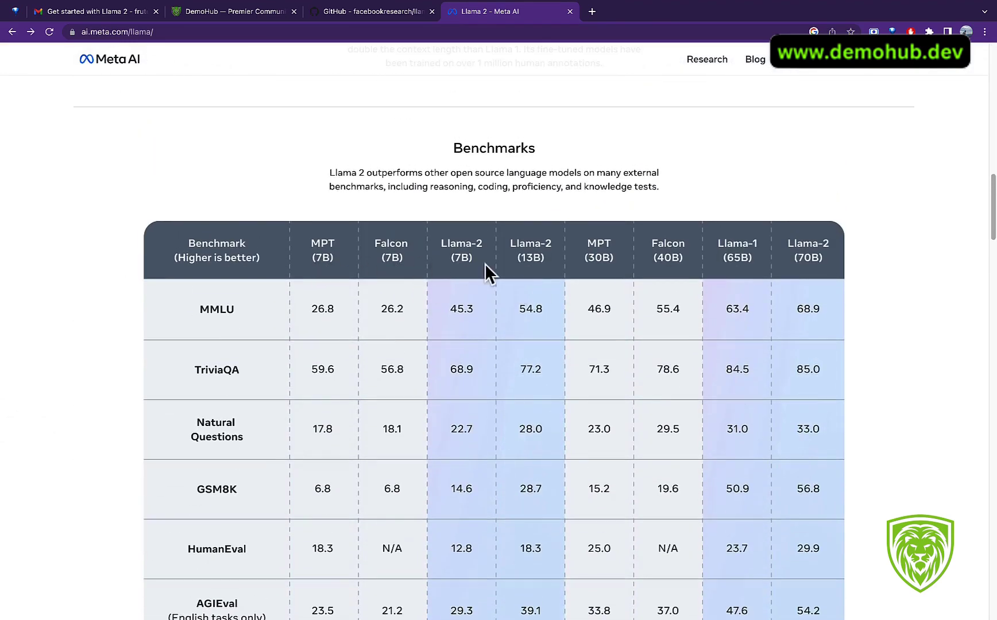
pyautogui.scroll(-1, 612, 277)
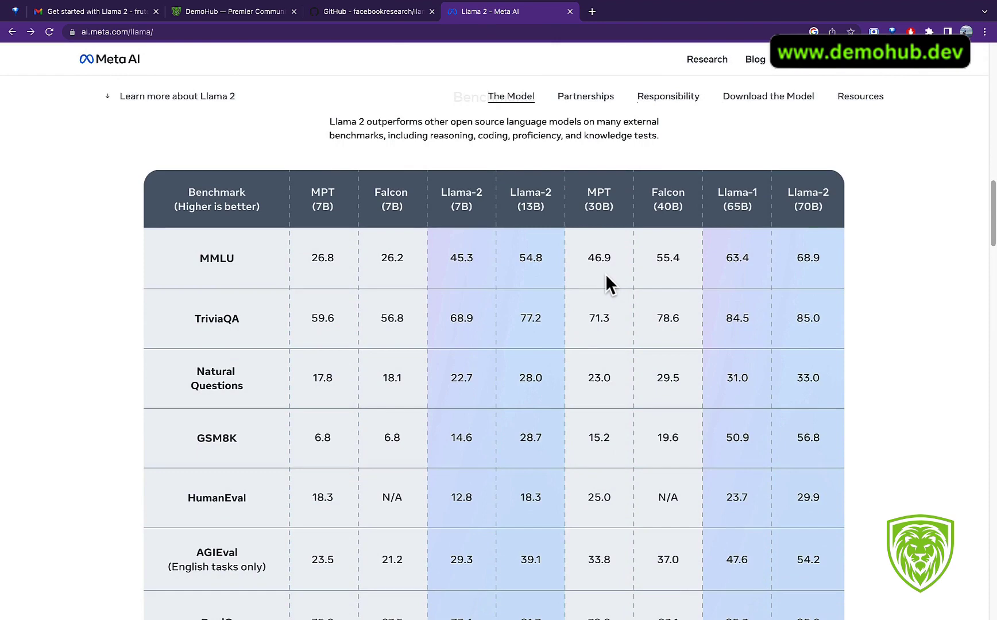
pyautogui.scroll(15, 605, 274)
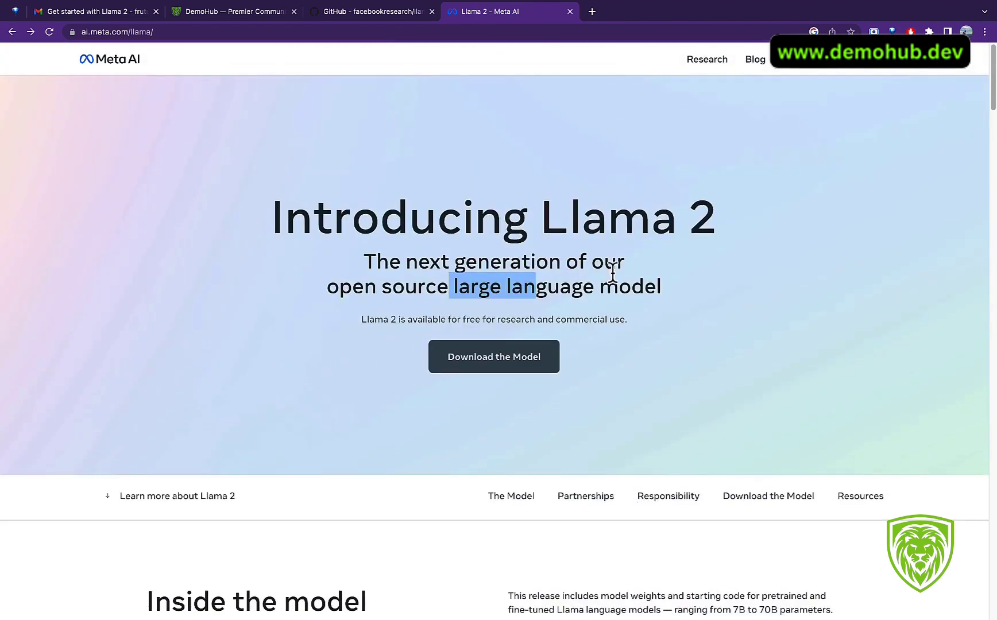
# Step: Go to the Llama 2 download page and select the First Name and Last Name fields
pyautogui.click(546, 389)
pyautogui.click(520, 372)
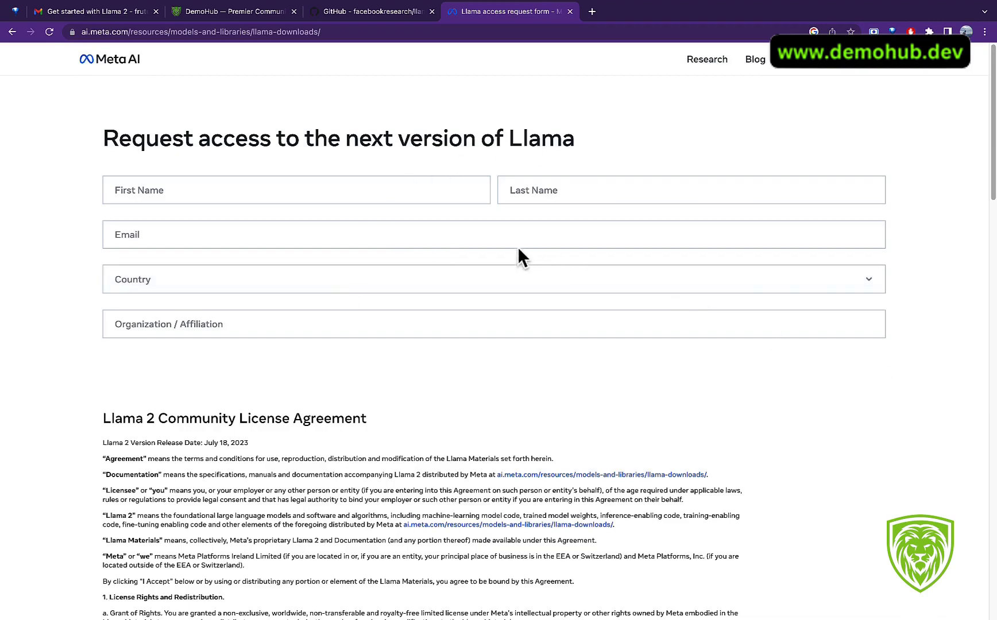
pyautogui.click(187, 189)
pyautogui.click(635, 189)
pyautogui.scroll(-3, 810, 234)
pyautogui.scroll(-3, 816, 264)
pyautogui.scroll(5, 184, 205)
pyautogui.scroll(-1, 262, 257)
pyautogui.scroll(-10, 278, 264)
pyautogui.scroll(-5, 279, 262)
pyautogui.scroll(-3, 264, 295)
pyautogui.scroll(4, 187, 245)
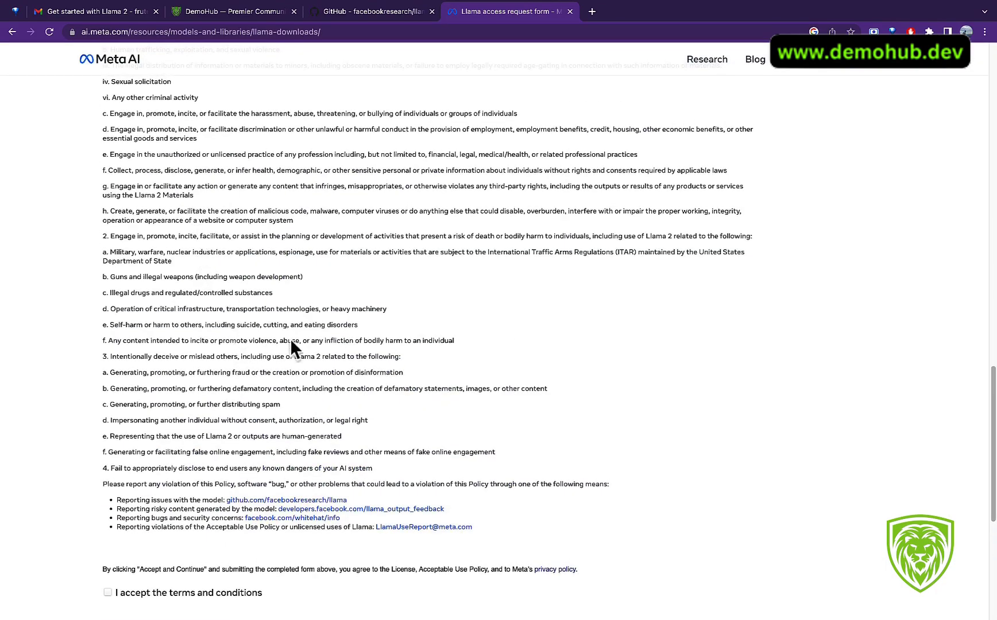
pyautogui.scroll(-4, 161, 309)
pyautogui.scroll(2, 183, 243)
pyautogui.scroll(5, 202, 261)
pyautogui.scroll(5, 205, 265)
pyautogui.scroll(5, 226, 257)
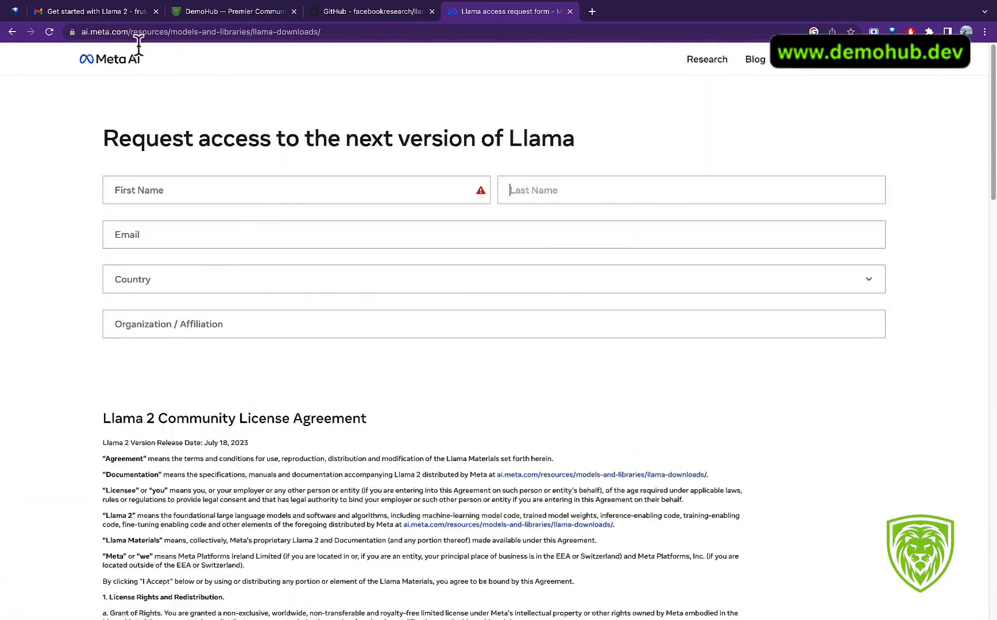
# Step: Go to the Llama 2 access email in Gmail, then to the DemoHub page
pyautogui.click(101, 12)
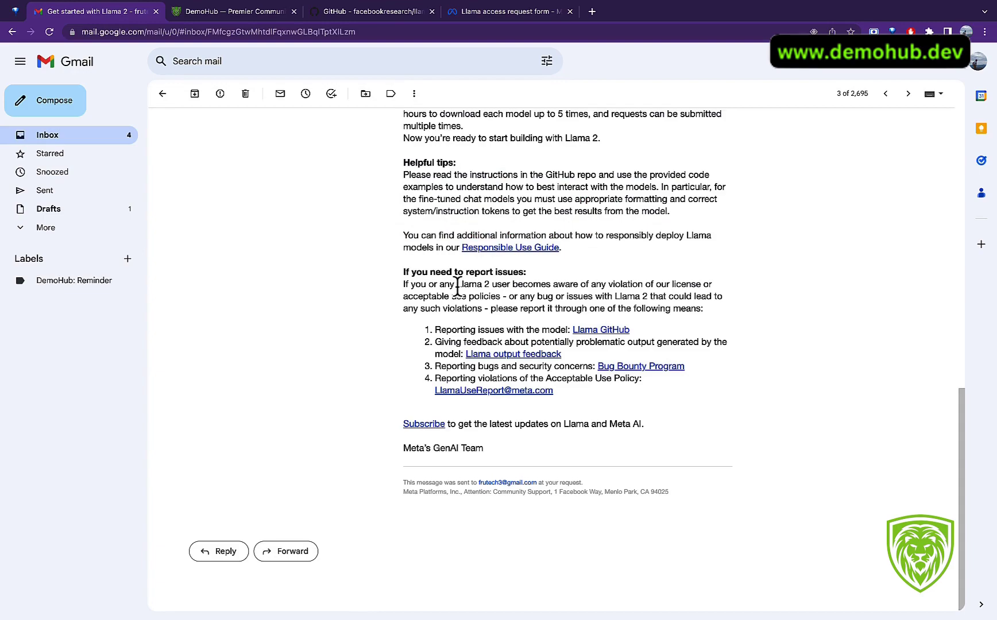
pyautogui.scroll(1, 457, 285)
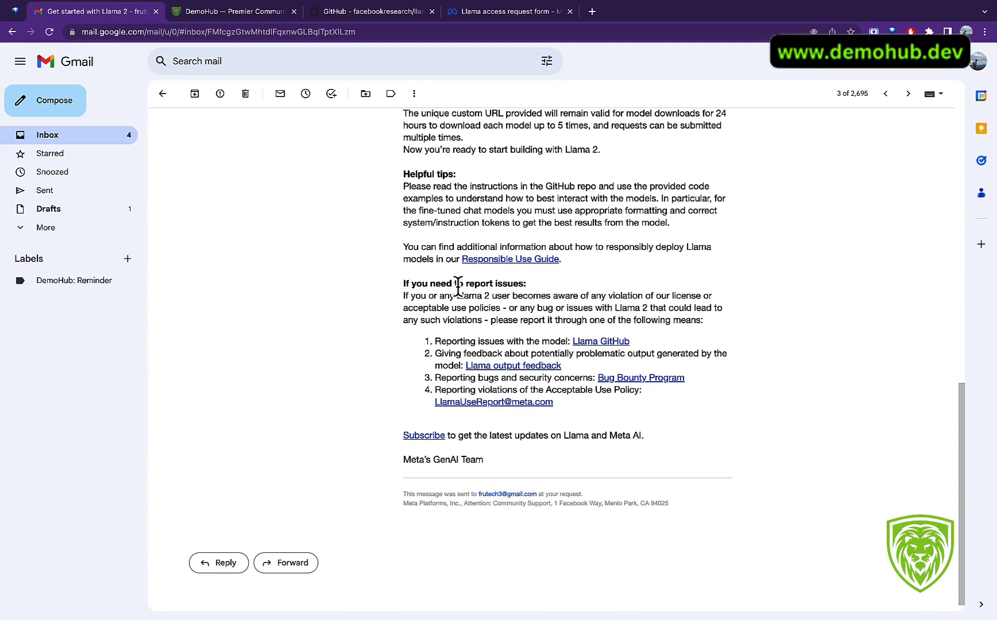
pyautogui.scroll(1, 458, 287)
pyautogui.scroll(2, 461, 286)
pyautogui.scroll(-2, 469, 193)
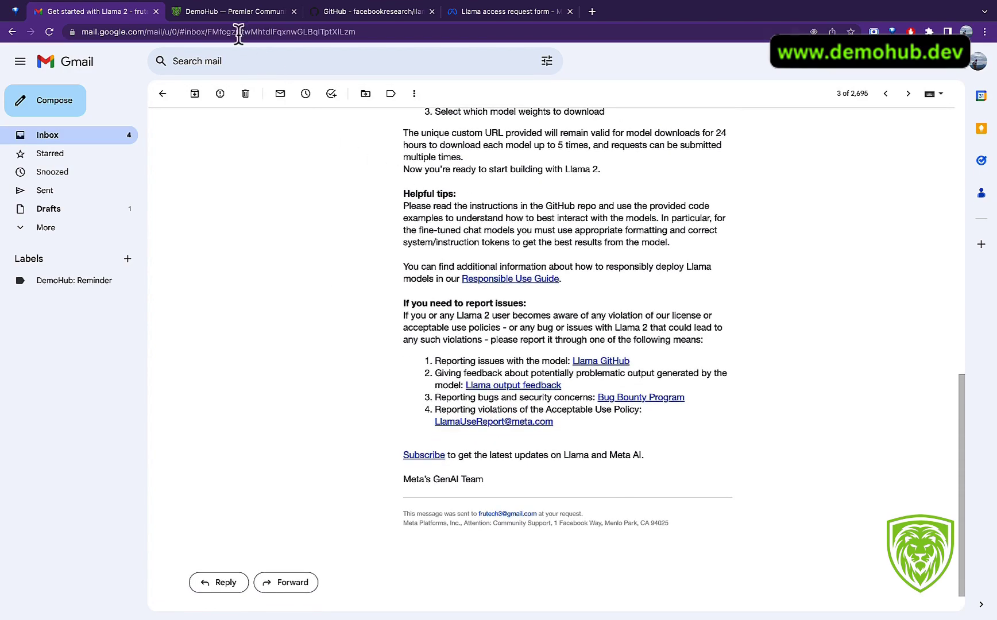
pyautogui.click(236, 14)
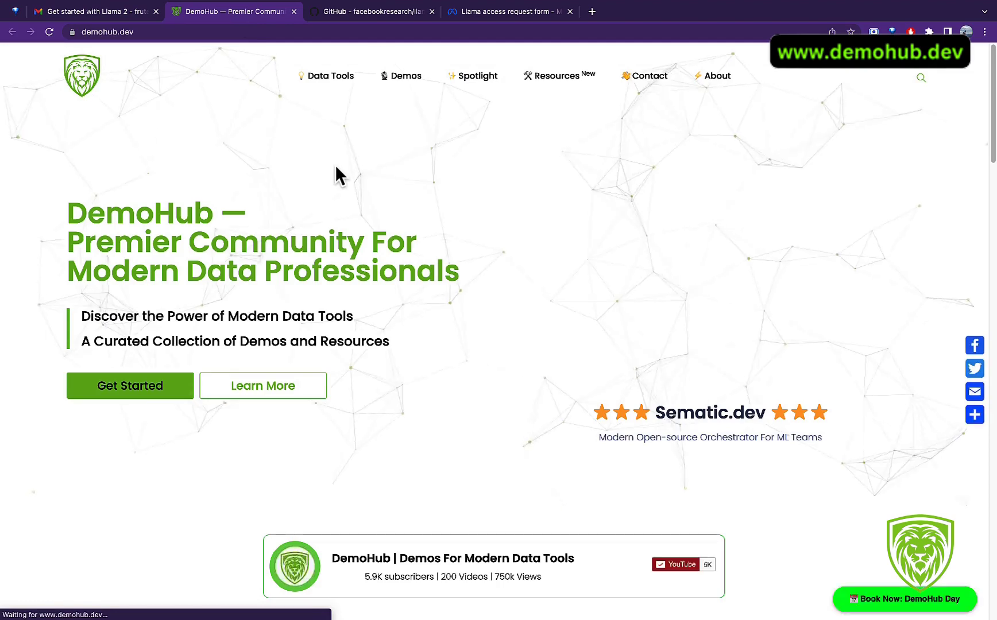
# Step: Copy the facebookresearch/llama HTTPS clone URL from the Code dropdown, then dismiss it
pyautogui.click(343, 13)
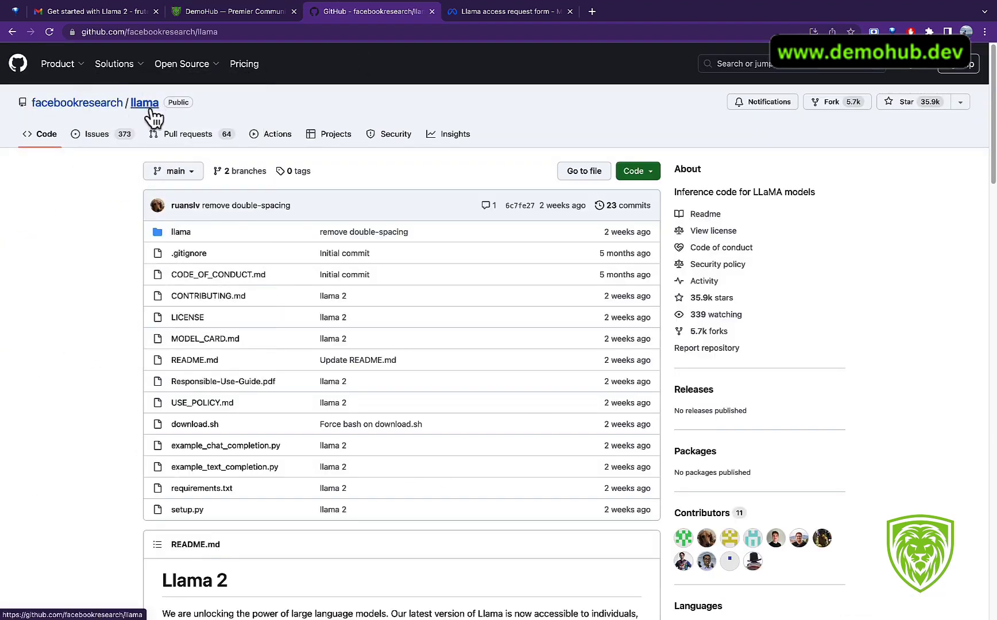
pyautogui.scroll(-1, 467, 246)
pyautogui.click(635, 148)
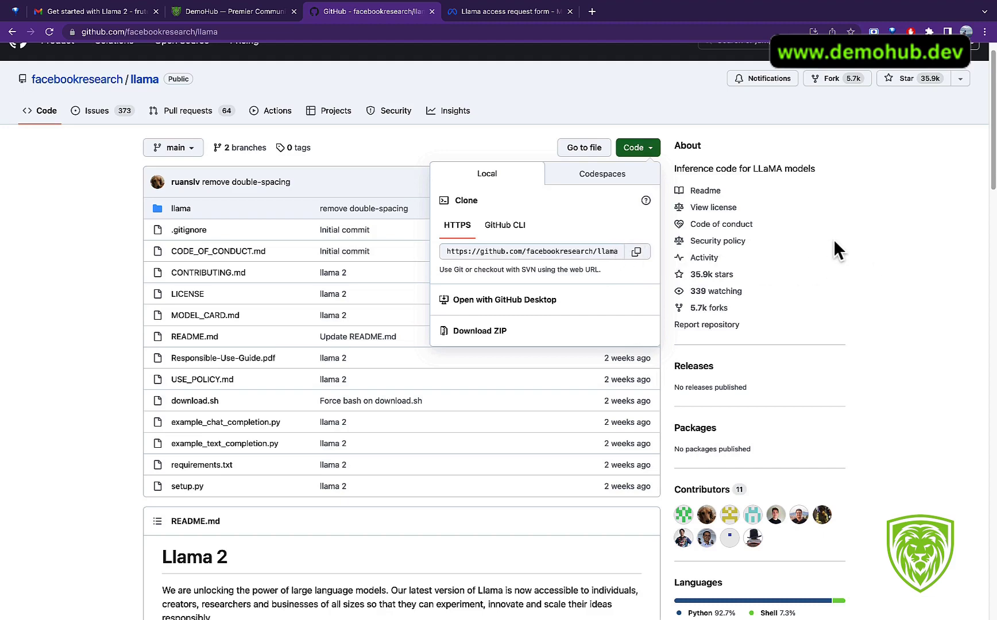
pyautogui.click(636, 252)
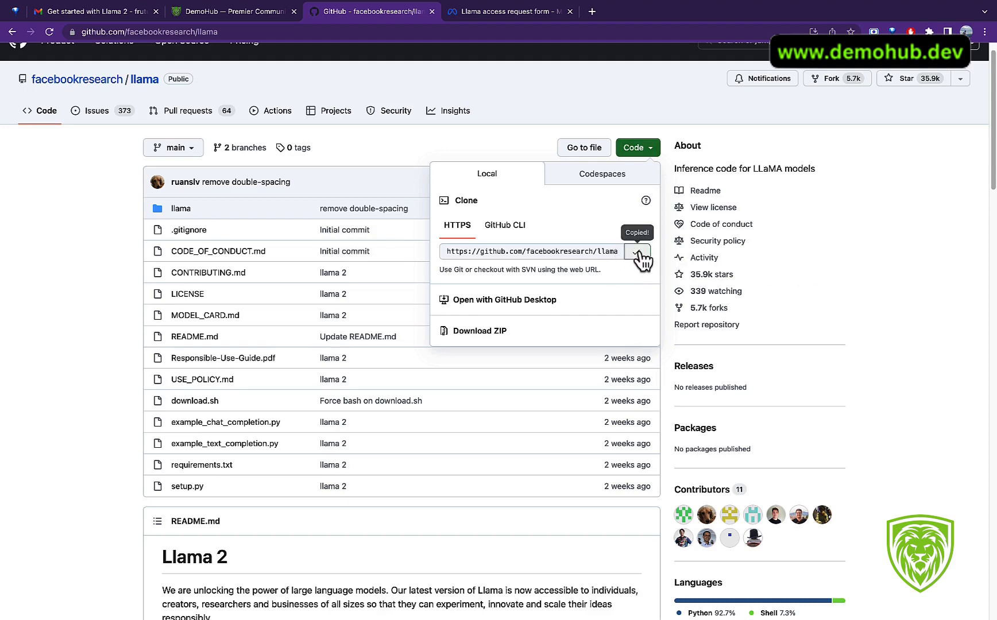
pyautogui.click(881, 240)
# Step: In the editor terminal, enter git clone with the pasted llama repository URL
pyautogui.hotkey('ctrl', 'Left')
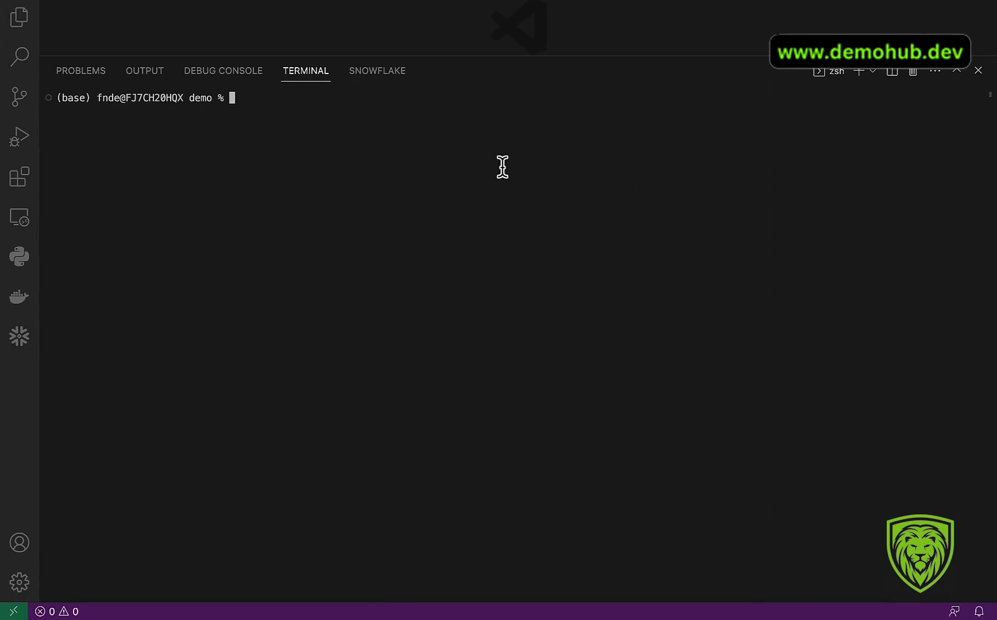
pyautogui.write('git clone')
pyautogui.press('super+v')
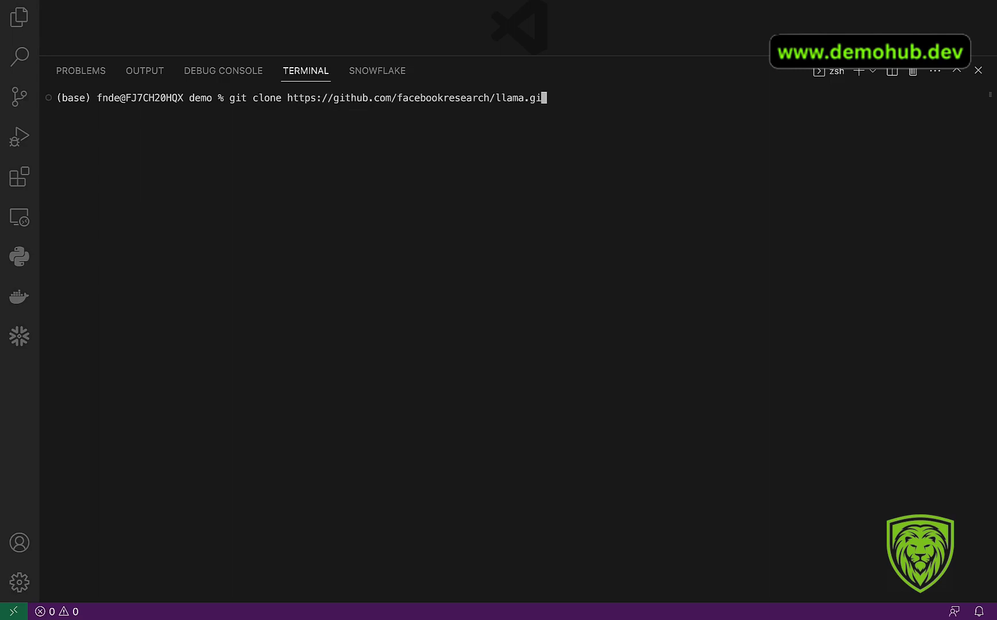
pyautogui.press('BackSpace')
pyautogui.press('BackSpace')
pyautogui.press('BackSpace')
pyautogui.press('BackSpace')
pyautogui.press('BackSpace')
pyautogui.press('BackSpace')
pyautogui.press('BackSpace')
pyautogui.press('BackSpace')
pyautogui.press('BackSpace')
pyautogui.press('BackSpace')
pyautogui.press('BackSpace')
pyautogui.press('BackSpace')
pyautogui.press('BackSpace')
pyautogui.press('BackSpace')
pyautogui.press('BackSpace')
pyautogui.press('BackSpace')
pyautogui.press('BackSpace')
pyautogui.press('BackSpace')
pyautogui.press('BackSpace')
pyautogui.press('BackSpace')
pyautogui.press('BackSpace')
pyautogui.press('BackSpace')
pyautogui.press('BackSpace')
pyautogui.press('BackSpace')
pyautogui.press('BackSpace')
pyautogui.press('BackSpace')
pyautogui.press('BackSpace')
pyautogui.press('BackSpace')
pyautogui.press('BackSpace')
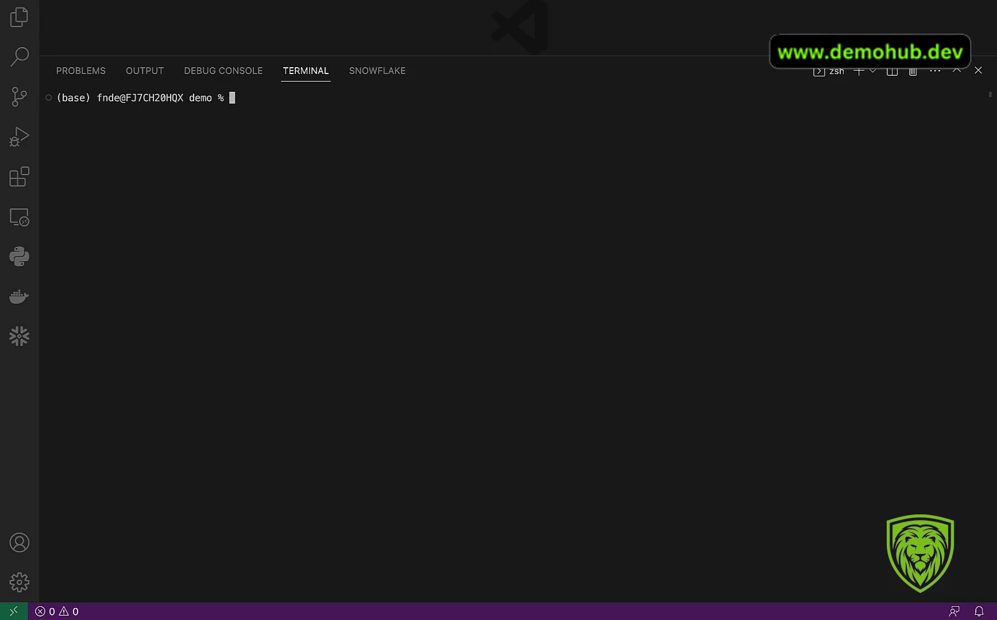
pyautogui.write('ls')
# Step: List the demo folder, then cd into llama and list its files
pyautogui.press('Return')
pyautogui.write('cd ')
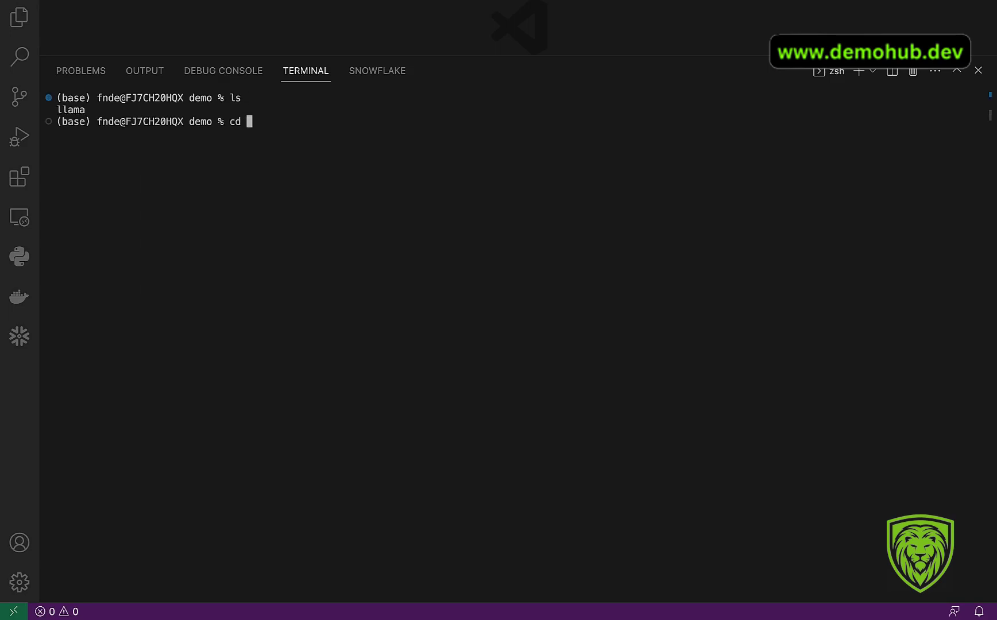
pyautogui.write('ll')
pyautogui.press('Tab')
pyautogui.press('Return')
pyautogui.write('ls')
pyautogui.press('Return')
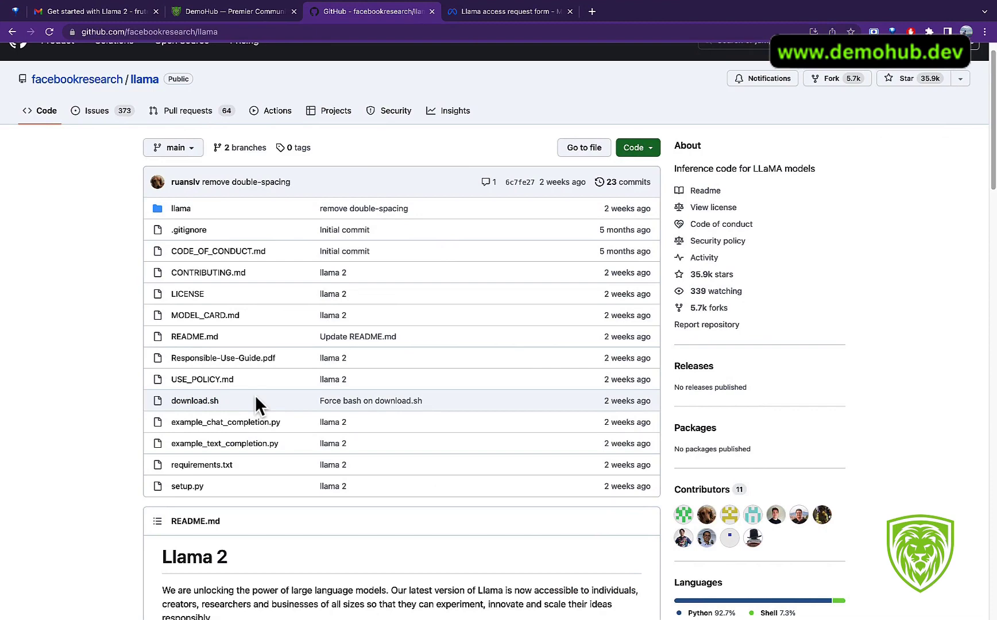
# Step: Highlight the Llama 2 email's 24-hour URL validity and download-limit sentences
pyautogui.click(127, 12)
pyautogui.scroll(1, 534, 382)
pyautogui.moveTo(570, 144); pyautogui.dragTo(572, 177)
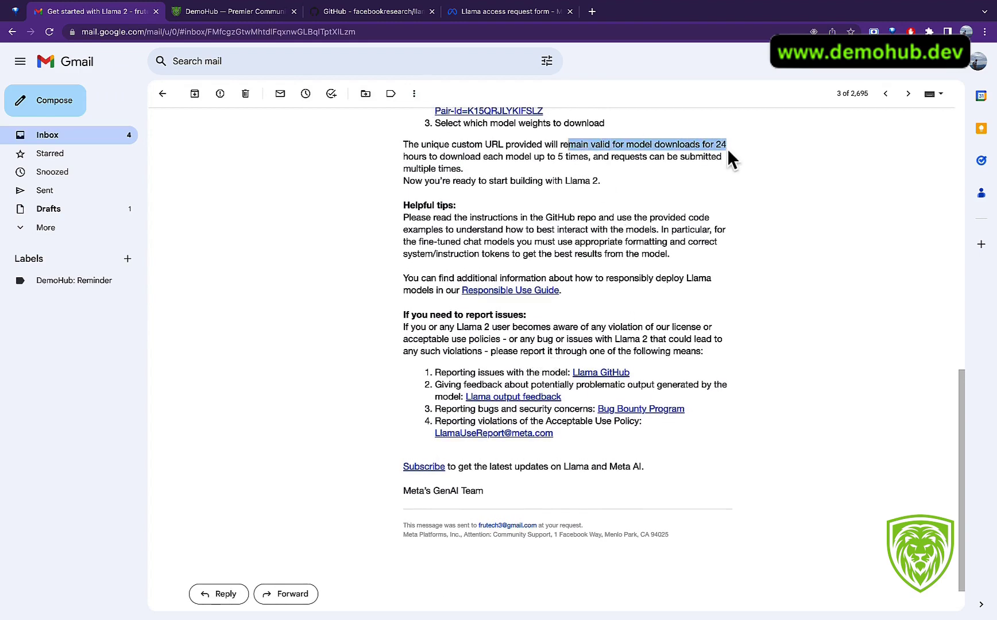
pyautogui.moveTo(487, 158); pyautogui.dragTo(663, 170)
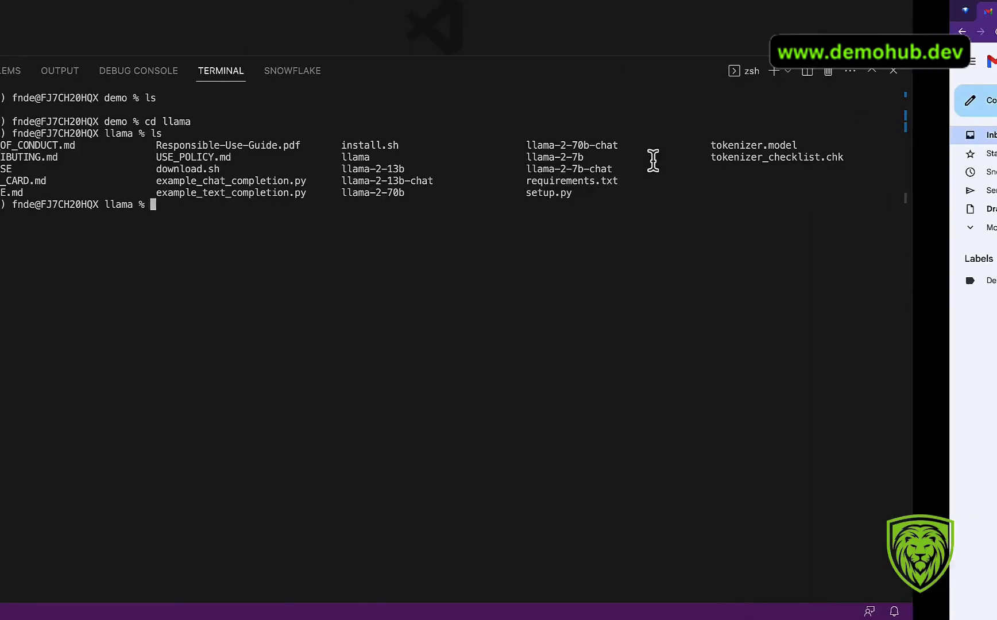
pyautogui.write('clear')
# Step: Run clear, then ./download.sh in the llama folder terminal
pyautogui.press('Return')
pyautogui.write('./download.sh')
pyautogui.press('Return')
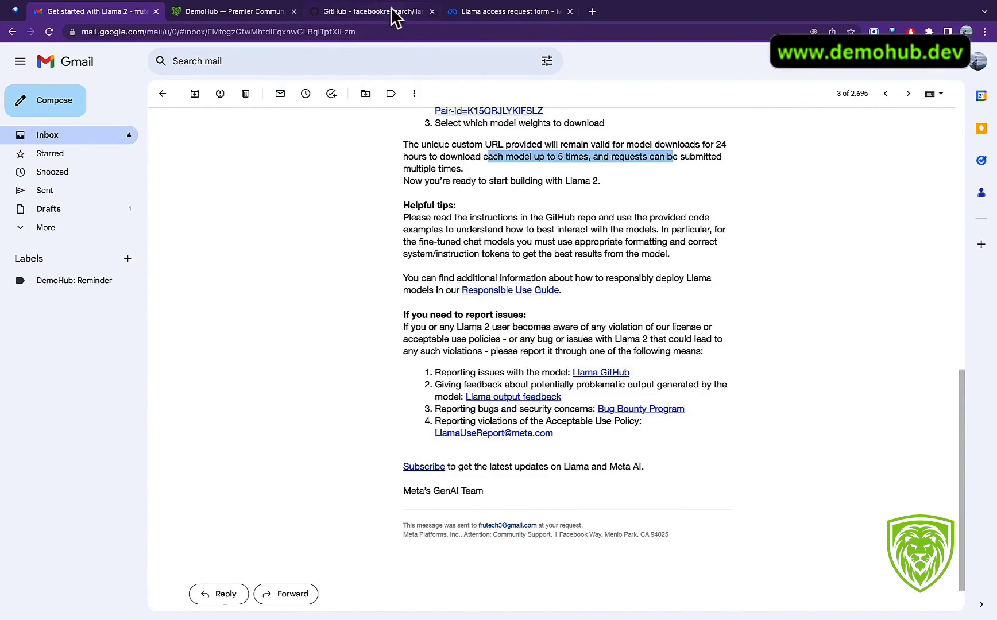
# Step: Go from the llama repository page to the Meta AI Llama 2 page
pyautogui.click(389, 11)
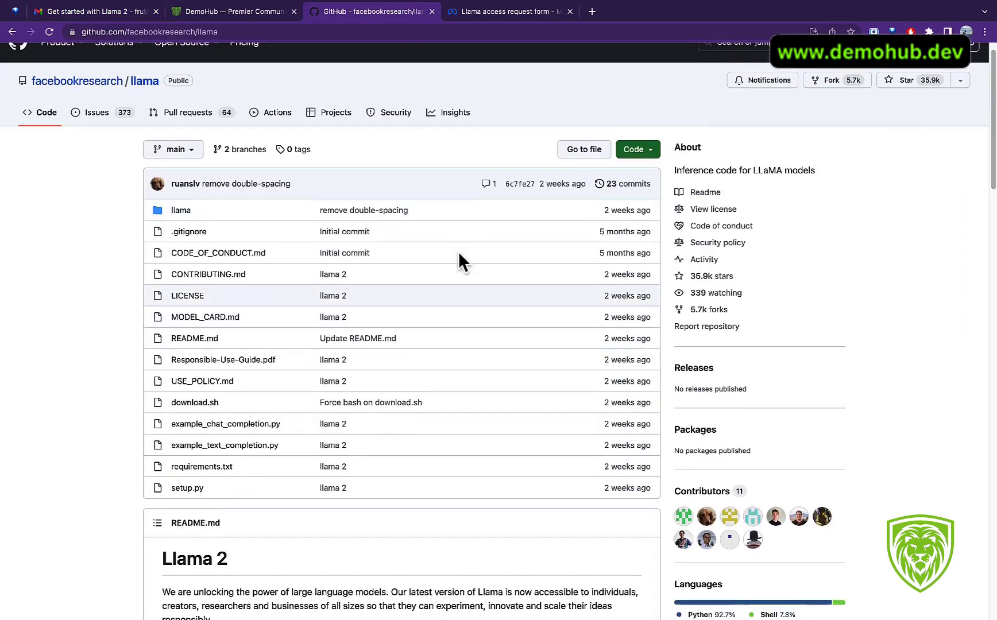
pyautogui.click(487, 18)
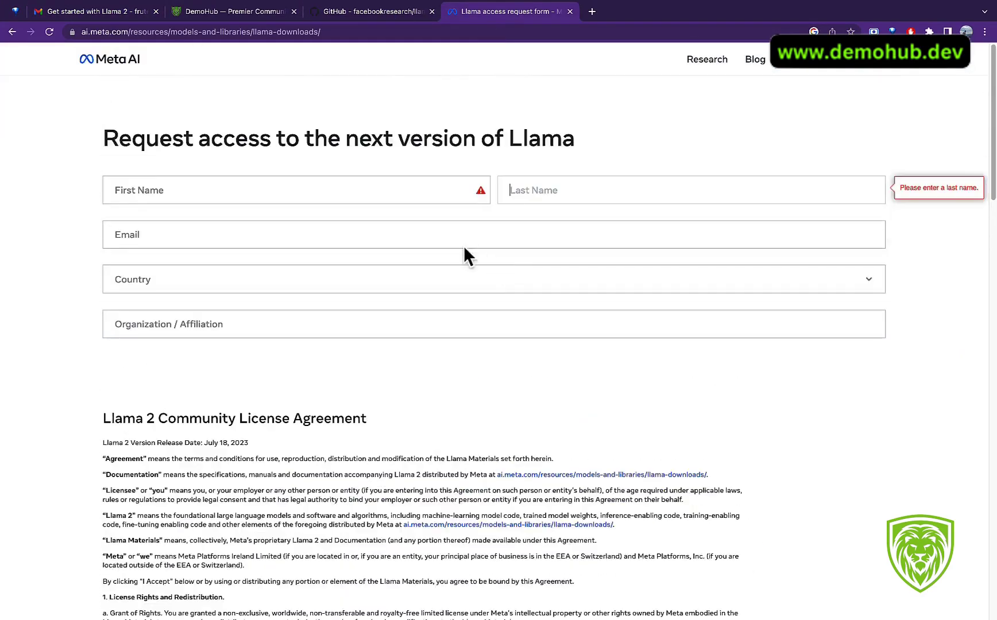
pyautogui.scroll(2, 306, 327)
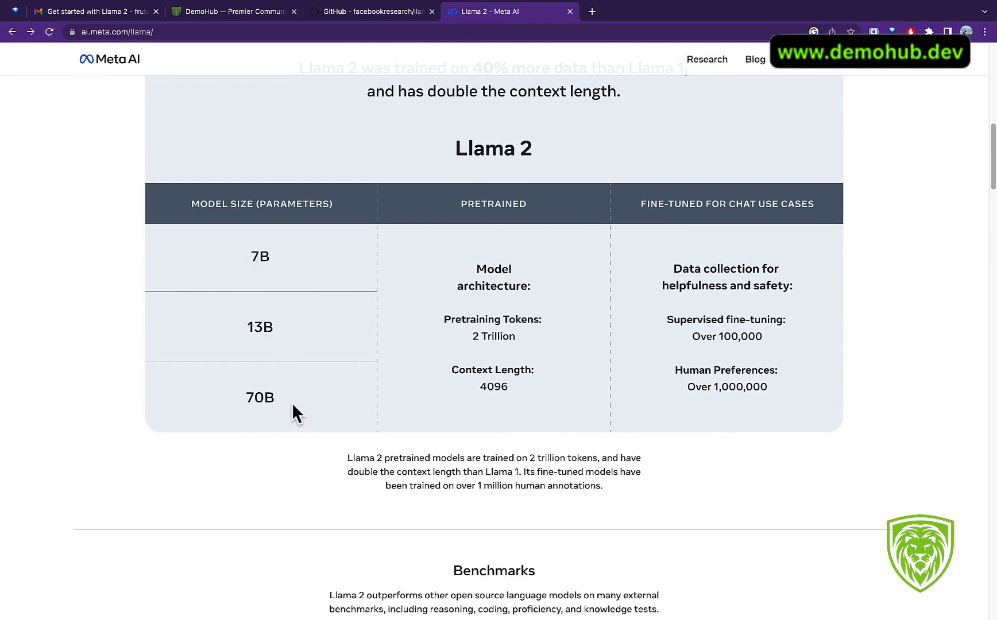
pyautogui.scroll(1, 325, 380)
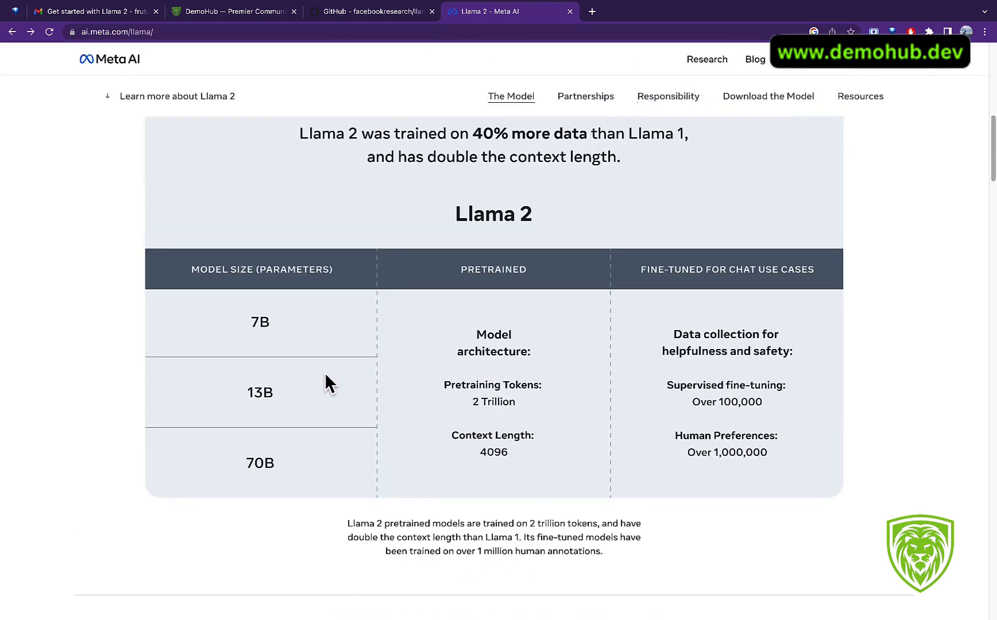
pyautogui.scroll(-3, 323, 370)
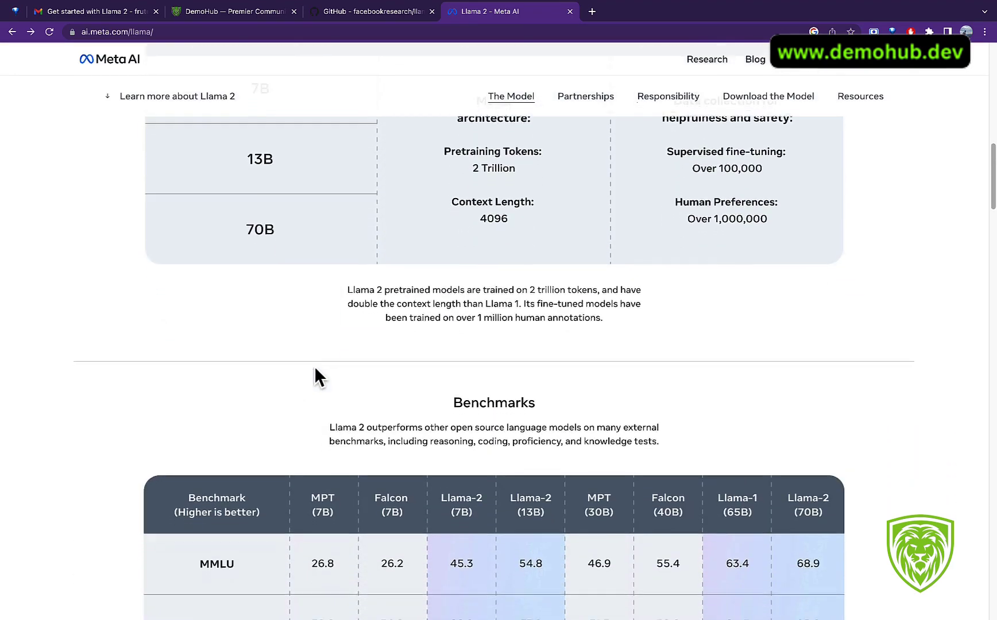
pyautogui.scroll(-1, 314, 364)
pyautogui.scroll(-2, 314, 364)
pyautogui.scroll(-1, 319, 343)
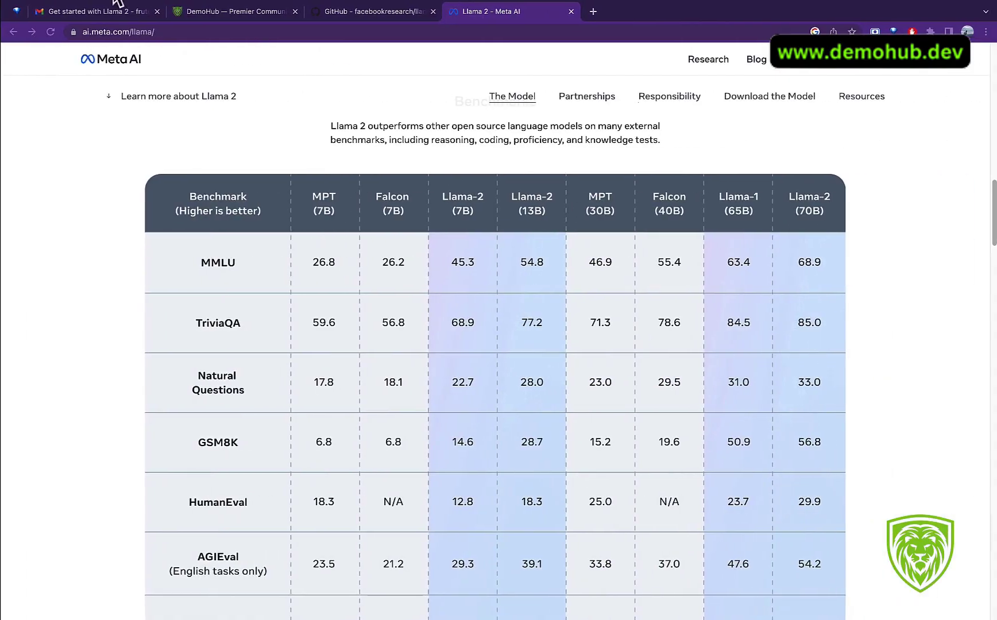
pyautogui.click(109, 11)
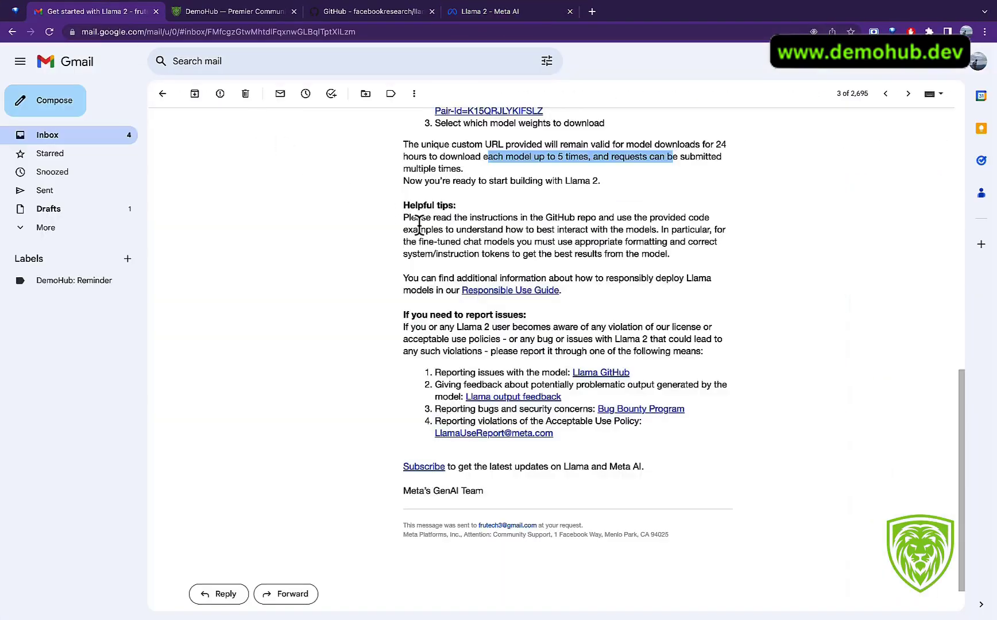
pyautogui.scroll(-1, 498, 172)
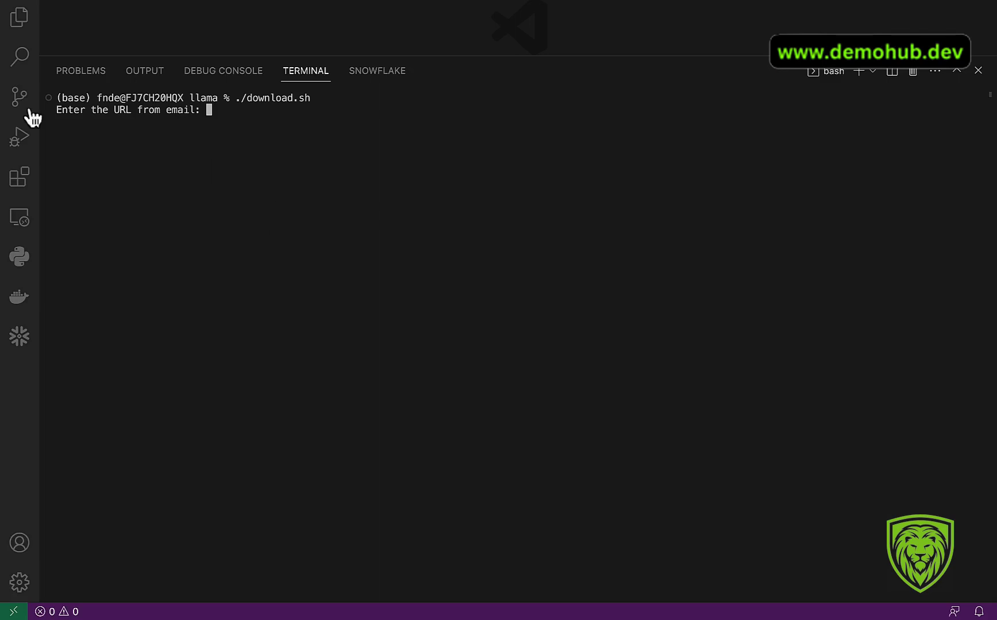
# Step: Interrupt download.sh with Ctrl+C, then run clear and ls
pyautogui.hotkey('ctrl', 'c')
pyautogui.write('clear')
pyautogui.press('Return')
pyautogui.write('ls')
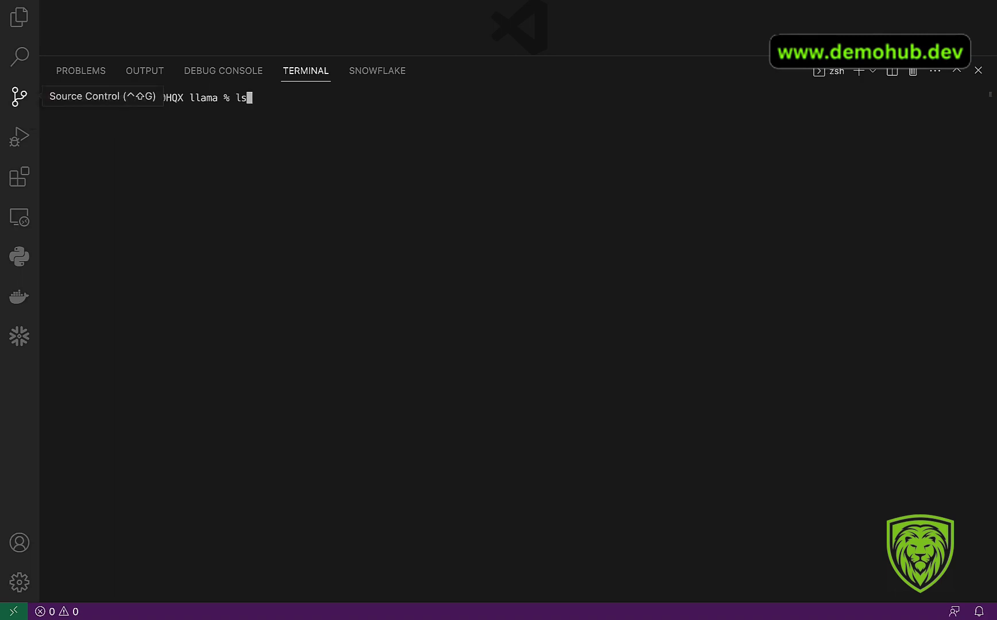
pyautogui.press('Return')
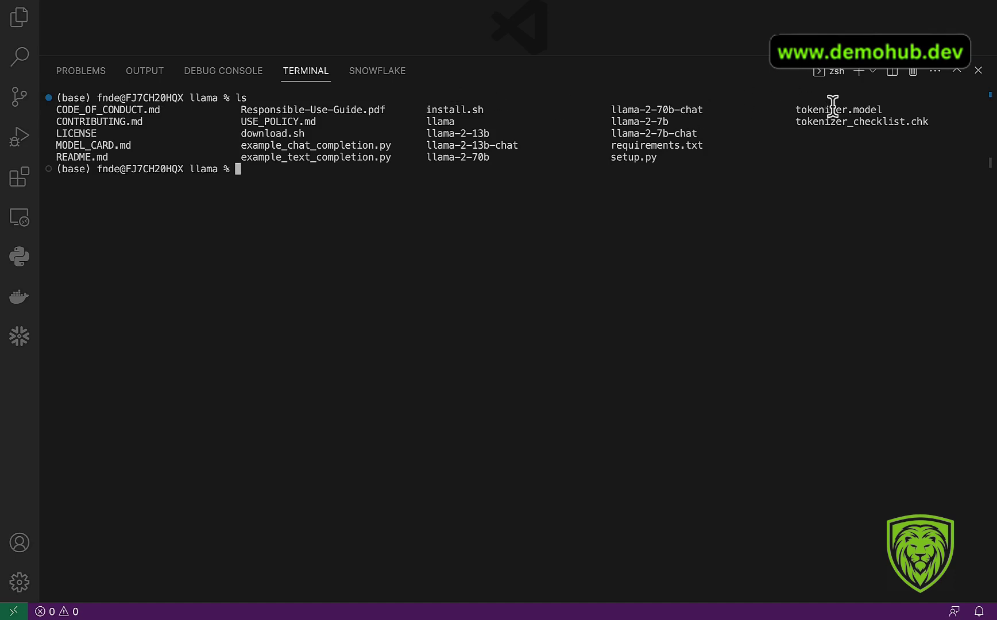